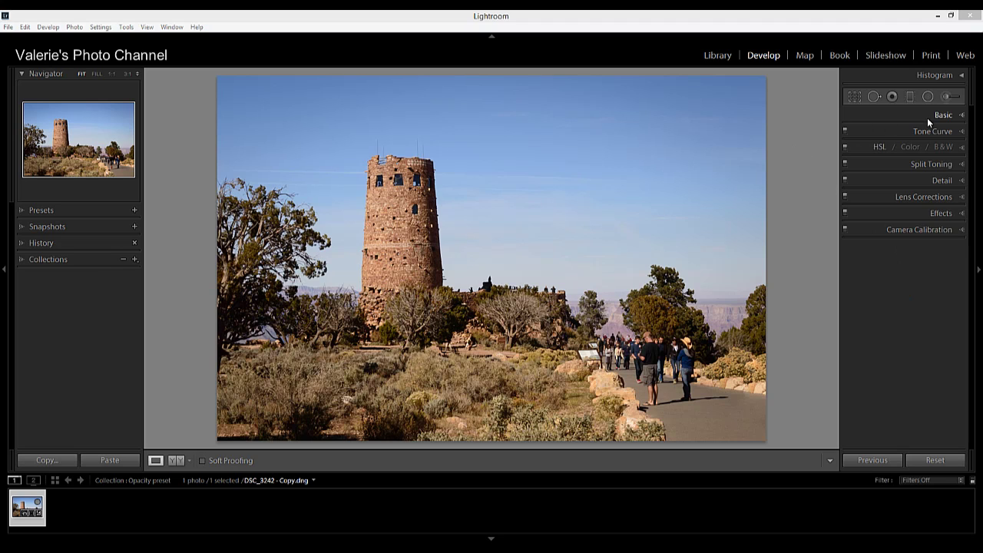
Expand the Basic panel to show Cloudy white balance, Temp 6500, Tint +10 and Exposure +0.71
{"action": "left_click", "coordinate": [961, 115]}
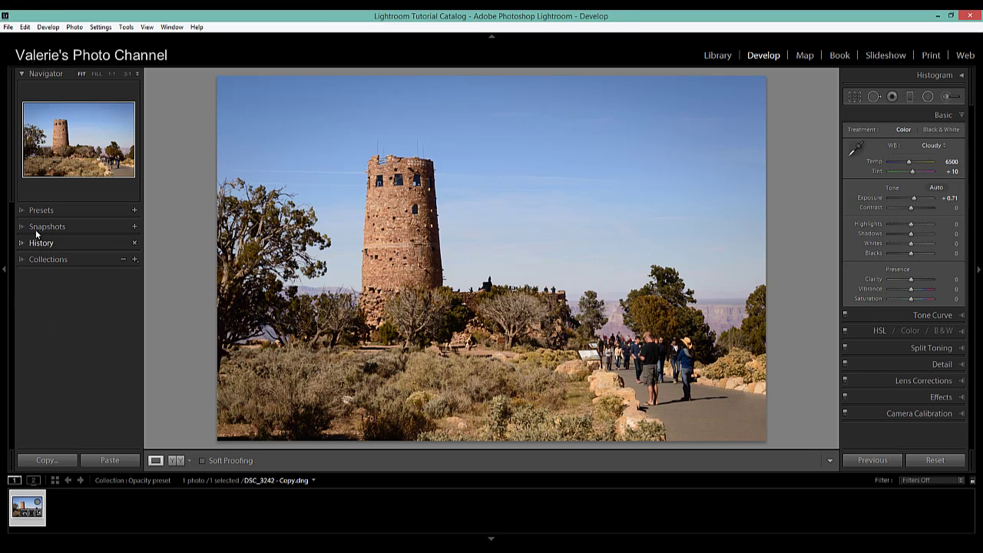
Apply the Turkish Blast preset from the Trey folder to the tower photo
{"action": "left_click", "coordinate": [25, 210]}
{"action": "scroll", "coordinate": [61, 306], "scroll_direction": "down", "scroll_amount": 5}
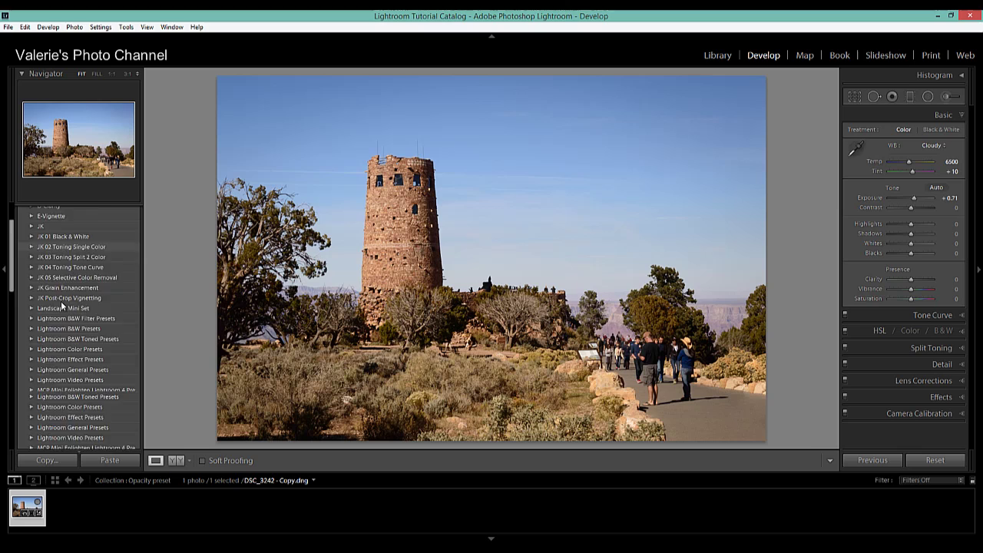
{"action": "scroll", "coordinate": [61, 305], "scroll_direction": "down", "scroll_amount": 5}
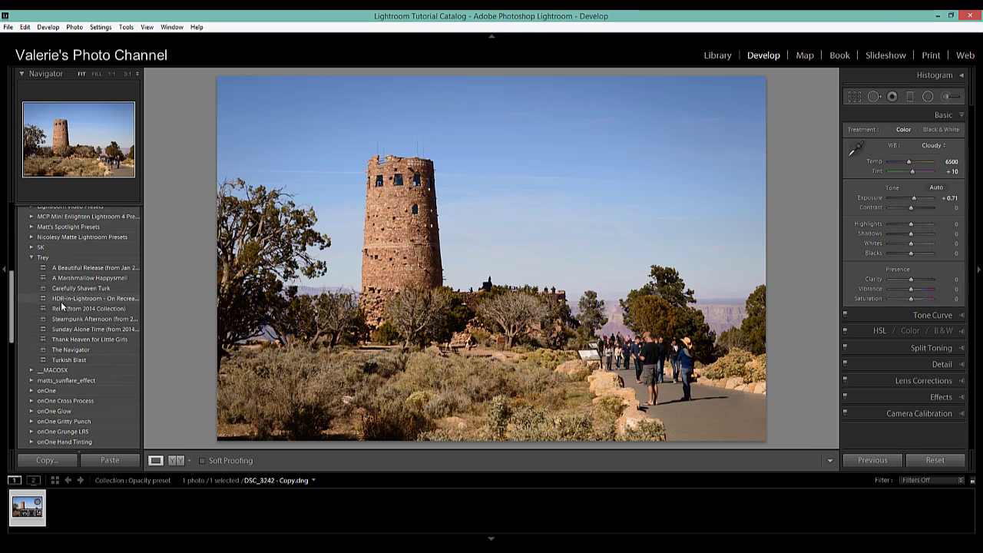
{"action": "left_click", "coordinate": [69, 360]}
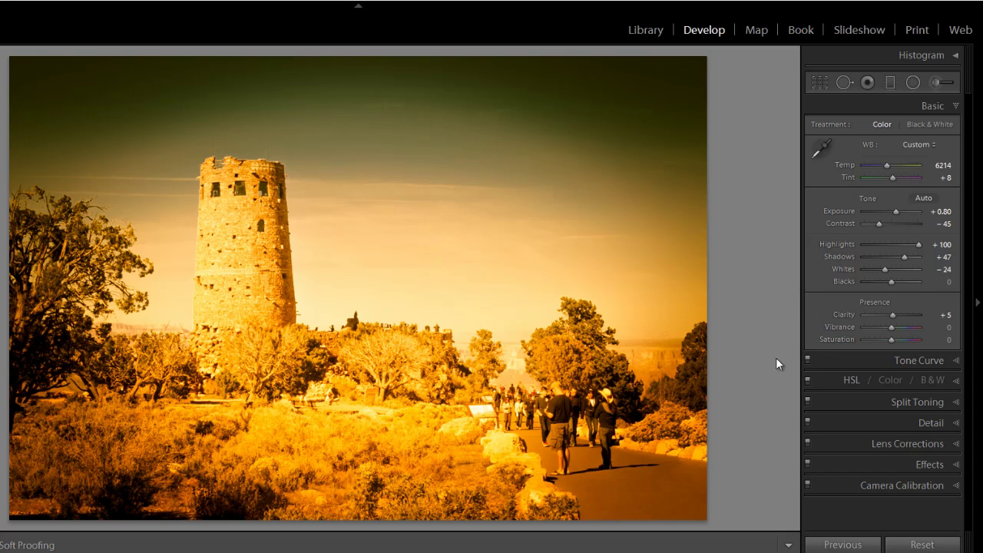
Inspect the preset's Tone Curve, HSL, Split Toning and Effects settings, including vignette -56 and grain 63
{"action": "left_click", "coordinate": [955, 361]}
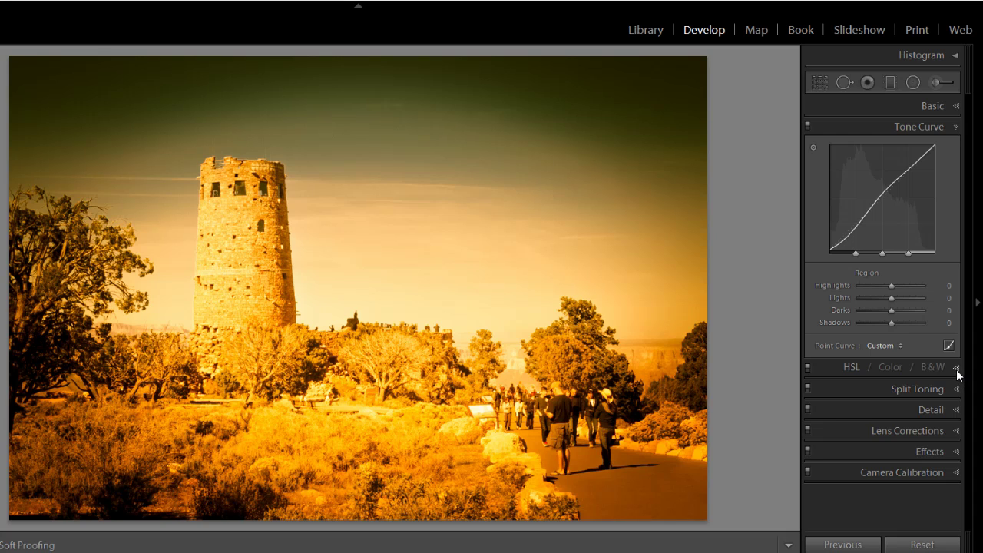
{"action": "left_click", "coordinate": [957, 374]}
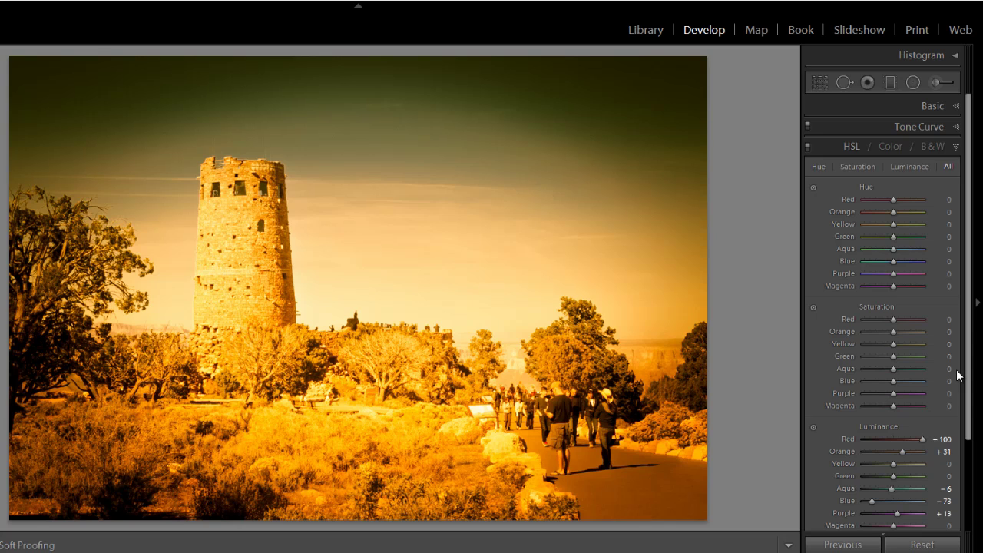
{"action": "left_click_drag", "start_coordinate": [972, 358], "coordinate": [970, 396]}
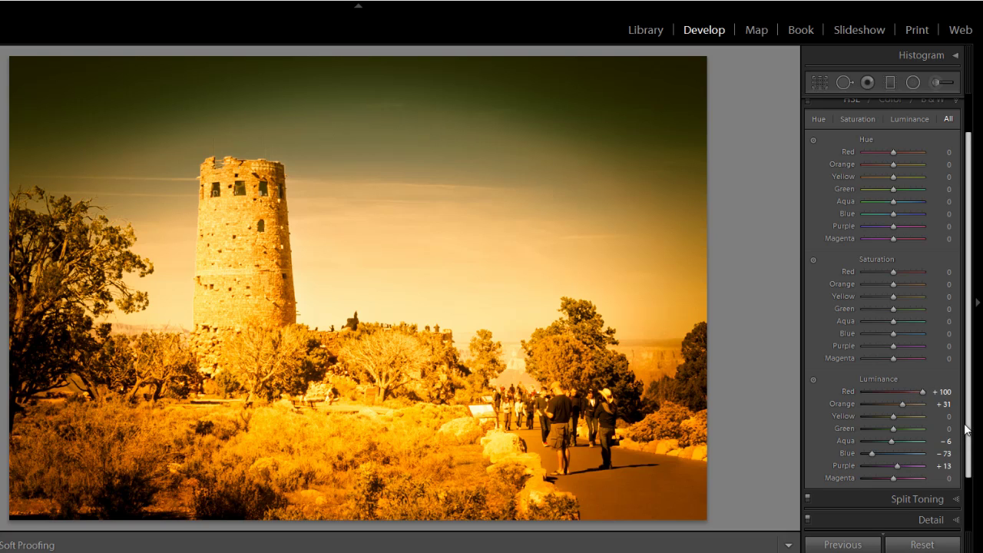
{"action": "scroll", "coordinate": [968, 442], "scroll_direction": "down", "scroll_amount": 2}
{"action": "left_click", "coordinate": [959, 454]}
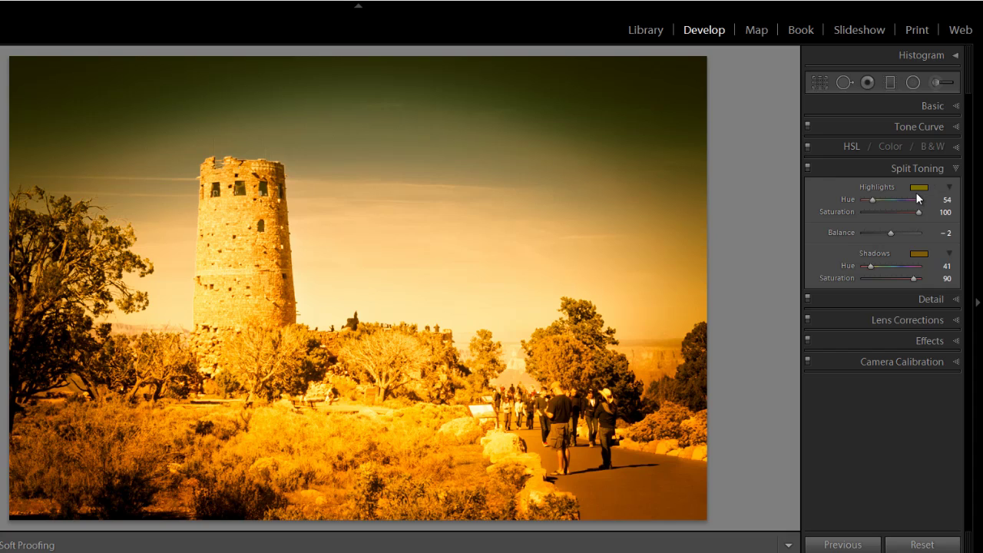
{"action": "left_click", "coordinate": [957, 343]}
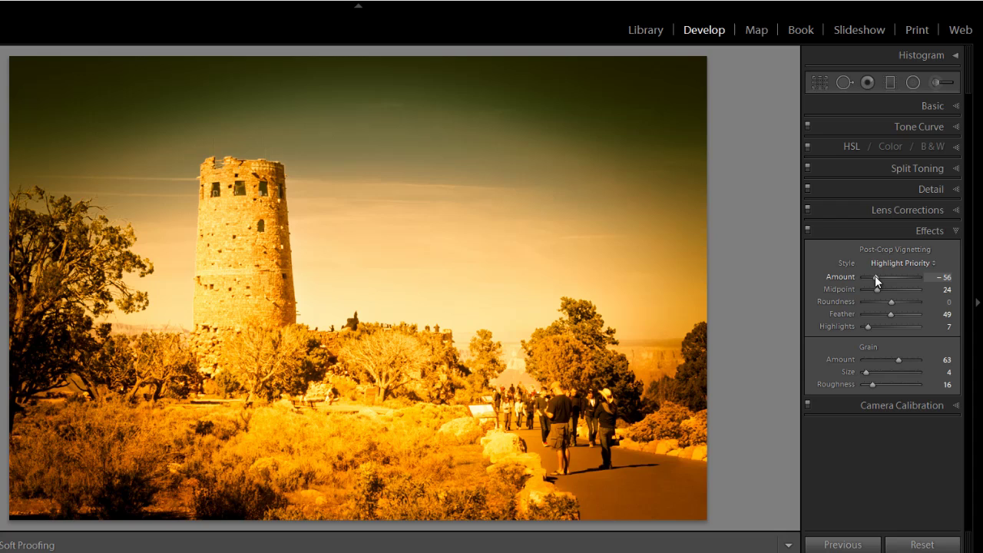
Lighten the post-crop vignette amount to -43 and trial-darken the red luminance in HSL
{"action": "left_click_drag", "start_coordinate": [878, 275], "coordinate": [879, 275]}
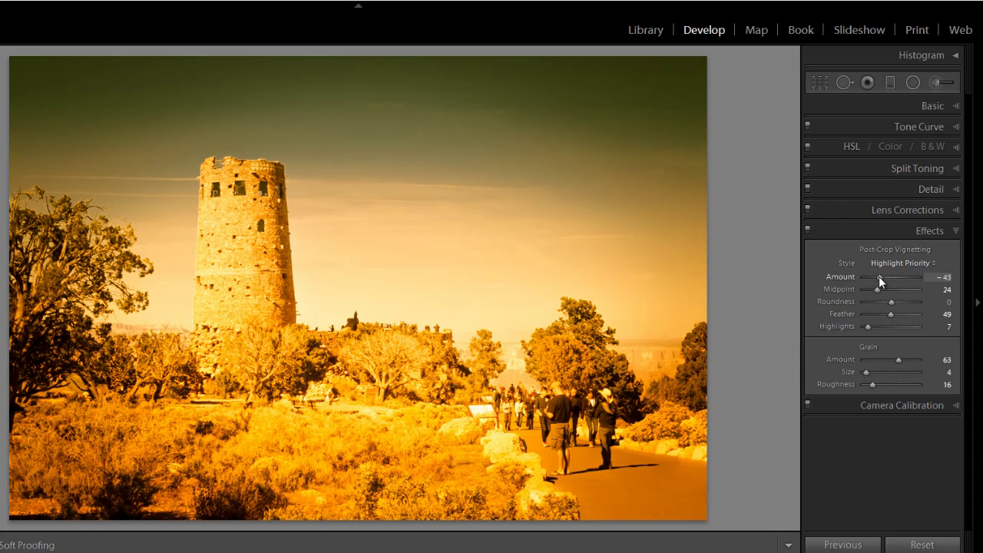
{"action": "left_click", "coordinate": [958, 107]}
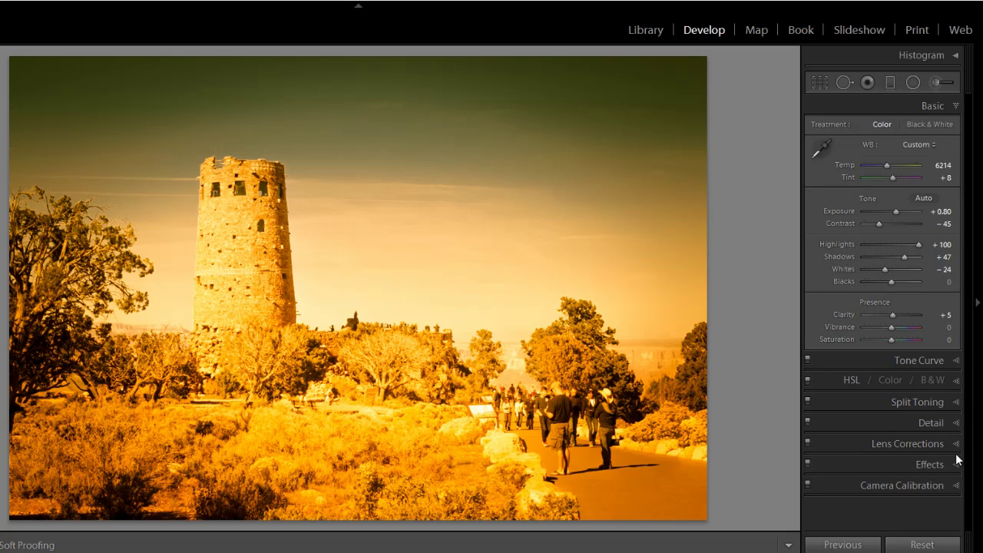
{"action": "left_click", "coordinate": [957, 383]}
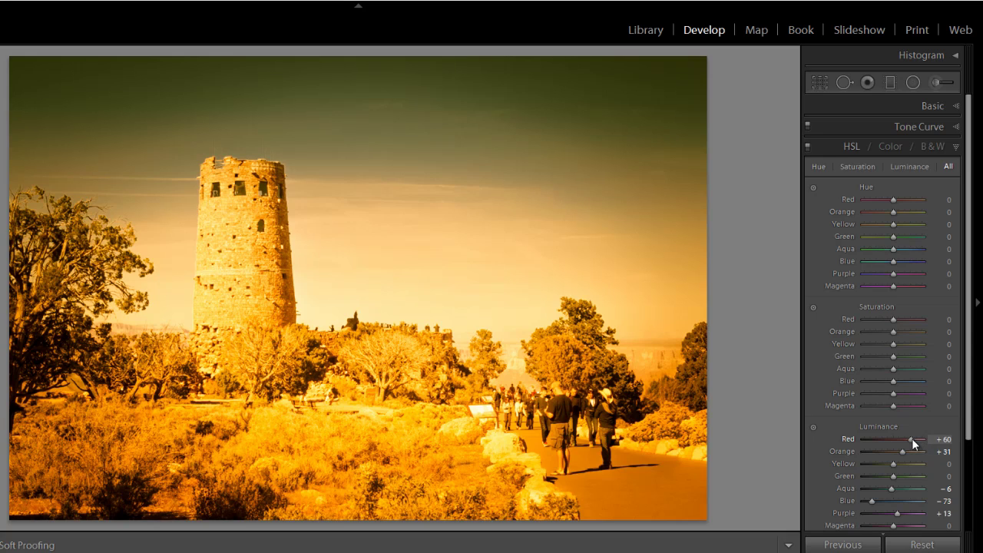
{"action": "left_click_drag", "start_coordinate": [912, 438], "coordinate": [907, 439]}
Undo the red luminance, vignette and Turkish Blast preset changes on the original photo
{"action": "key", "text": "ctrl+z"}
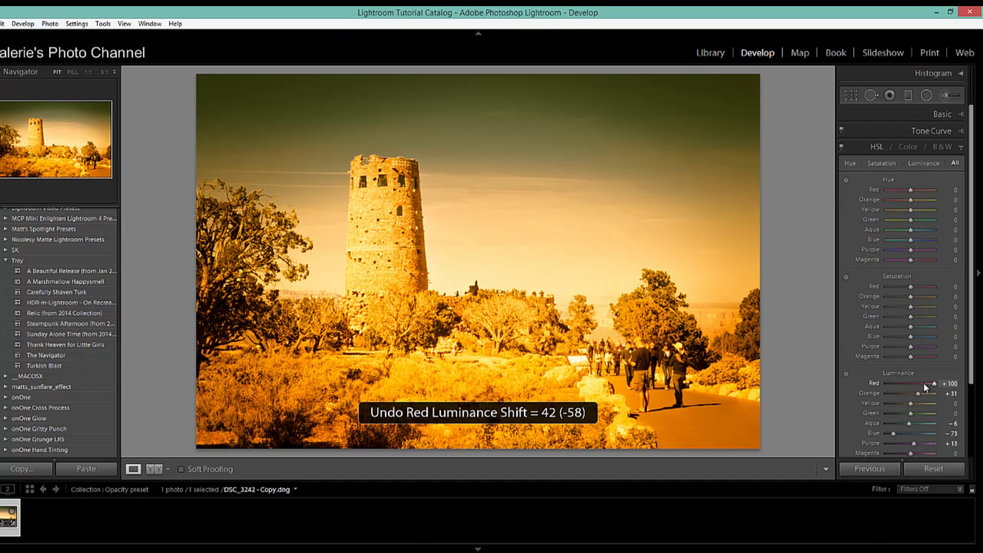
{"action": "key", "text": "ctrl+z"}
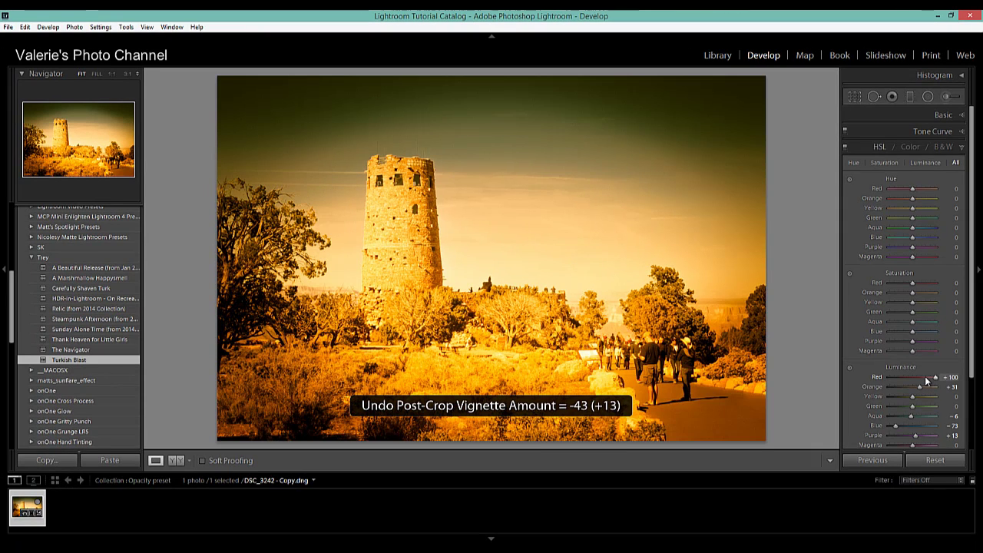
{"action": "key", "text": "ctrl+z"}
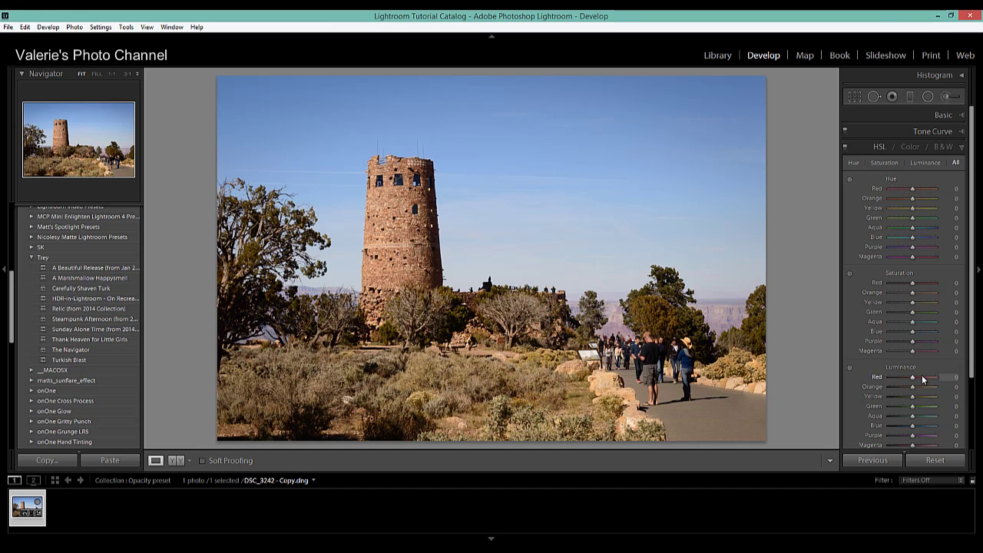
Create a virtual copy of the tower photo and apply the Turkish Blast preset to it
{"action": "right_click", "coordinate": [532, 276]}
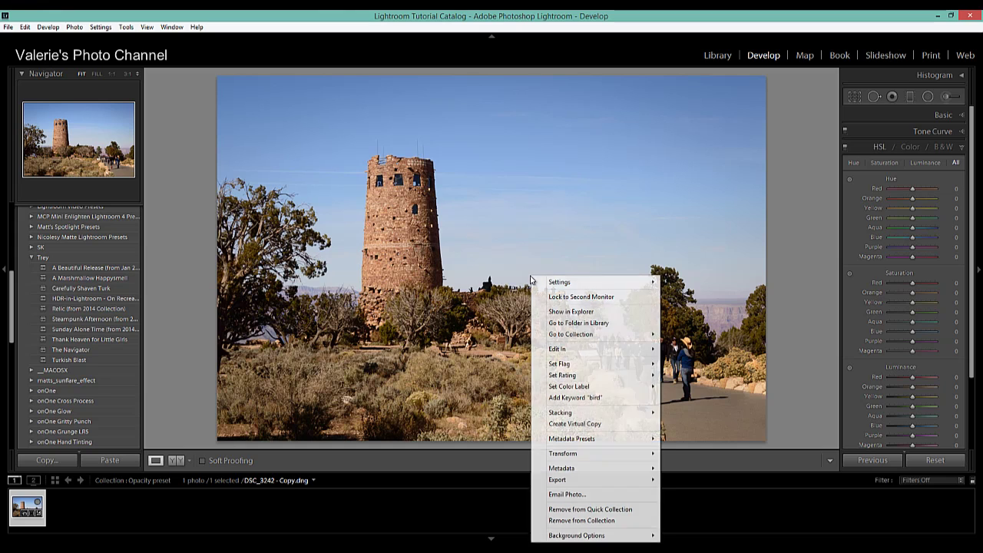
{"action": "left_click", "coordinate": [584, 427]}
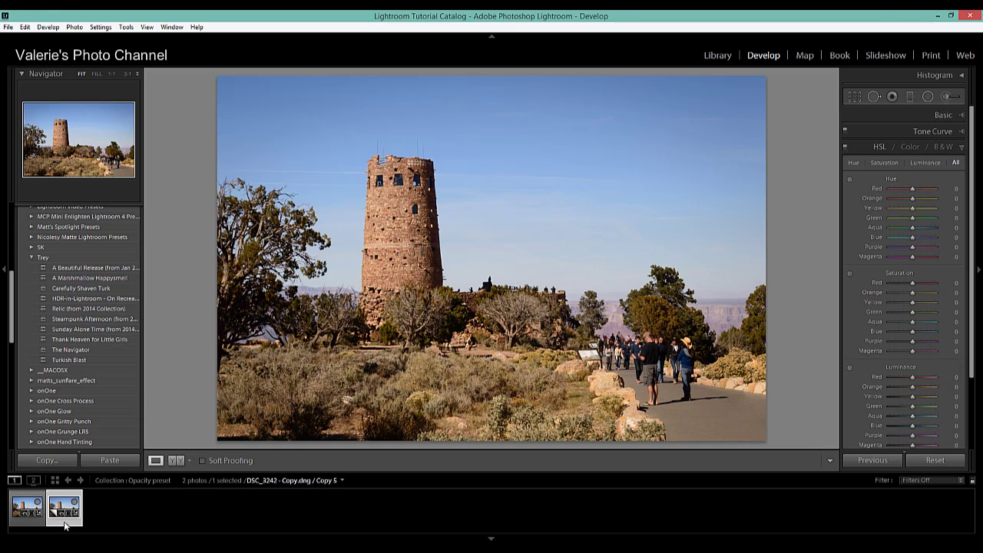
{"action": "left_click", "coordinate": [75, 360]}
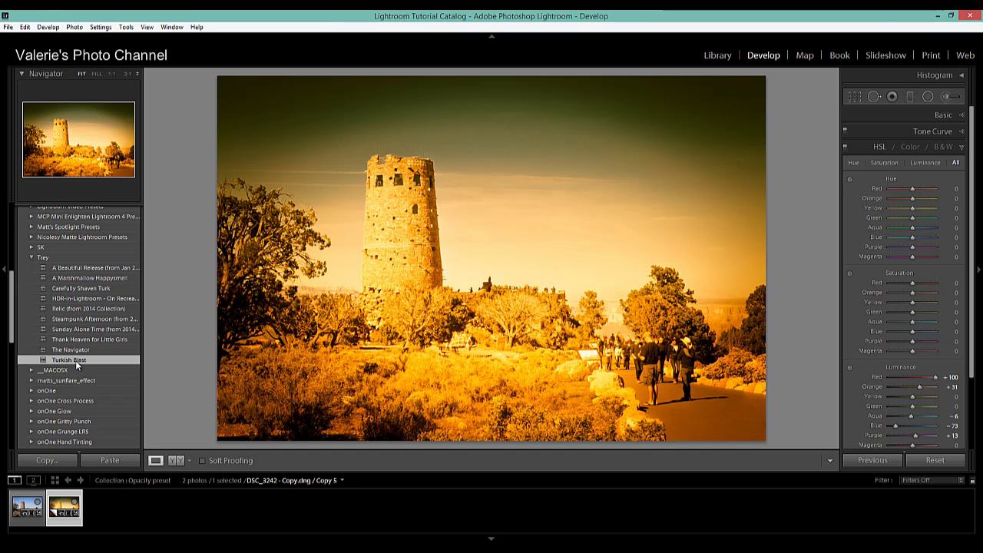
Select the original and the preset copy and open them as layers in Photoshop
{"action": "left_click", "coordinate": [23, 504], "text": "ctrl"}
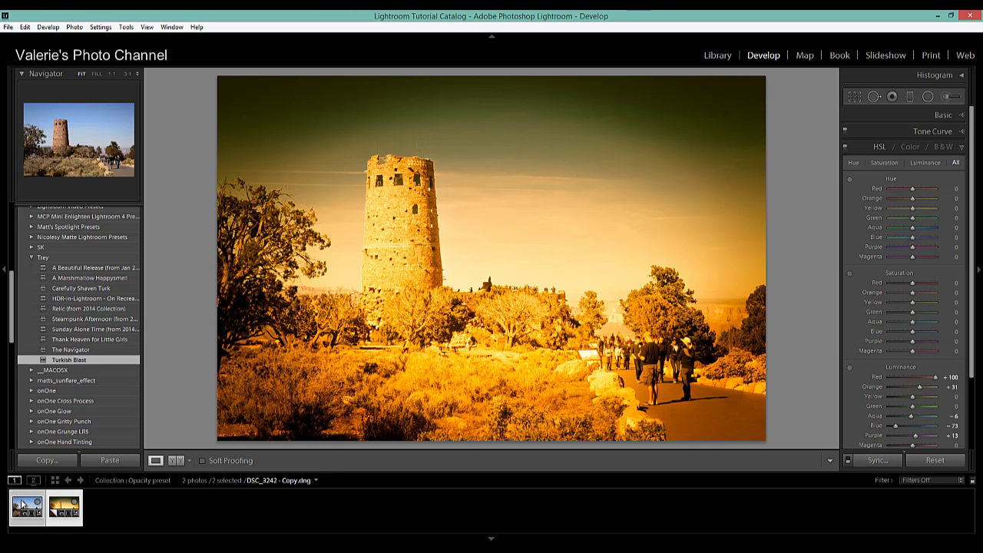
{"action": "right_click", "coordinate": [23, 505]}
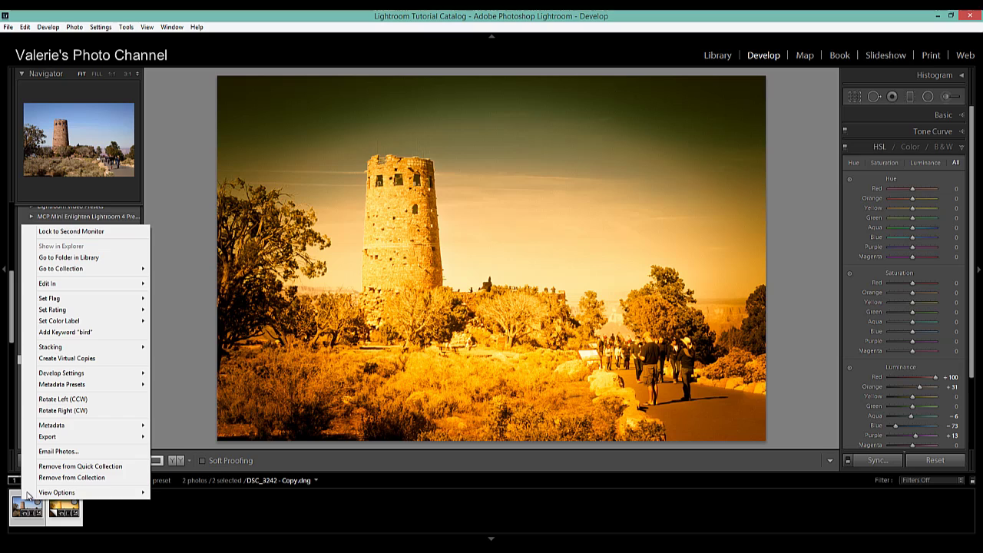
{"action": "mouse_move", "coordinate": [69, 285]}
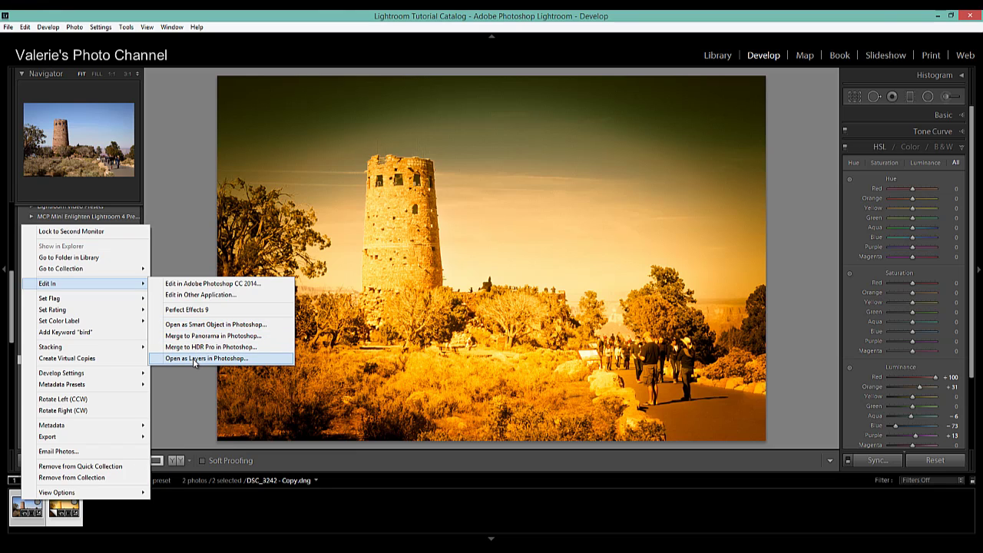
{"action": "left_click", "coordinate": [194, 361]}
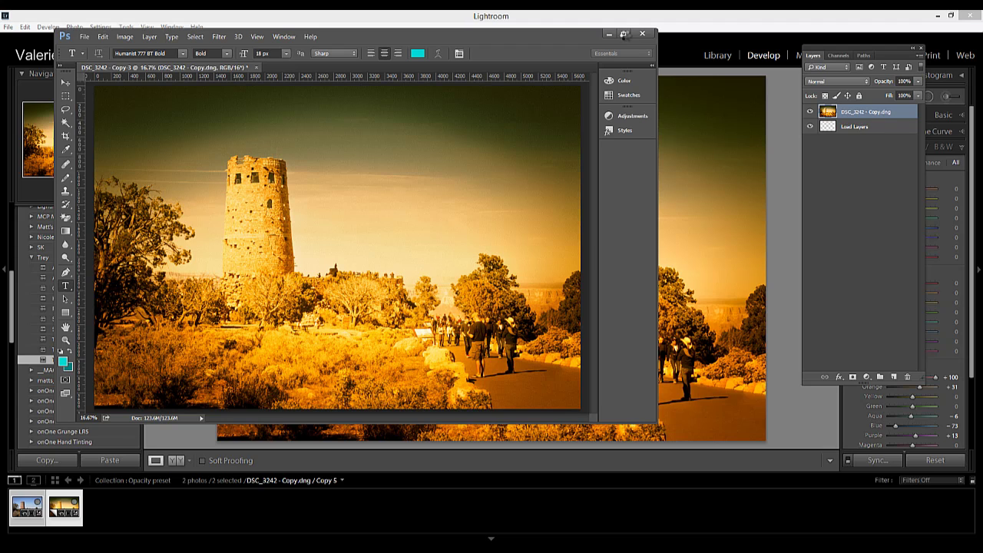
Maximize Photoshop, move the orange layer above the original, and set its opacity to 66%
{"action": "left_click", "coordinate": [625, 33]}
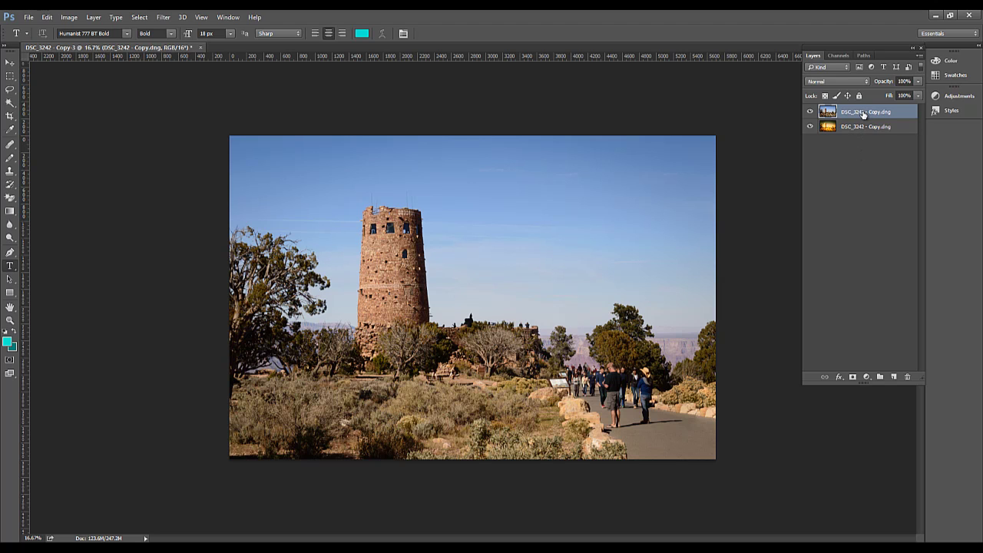
{"action": "left_click_drag", "start_coordinate": [863, 113], "coordinate": [860, 137]}
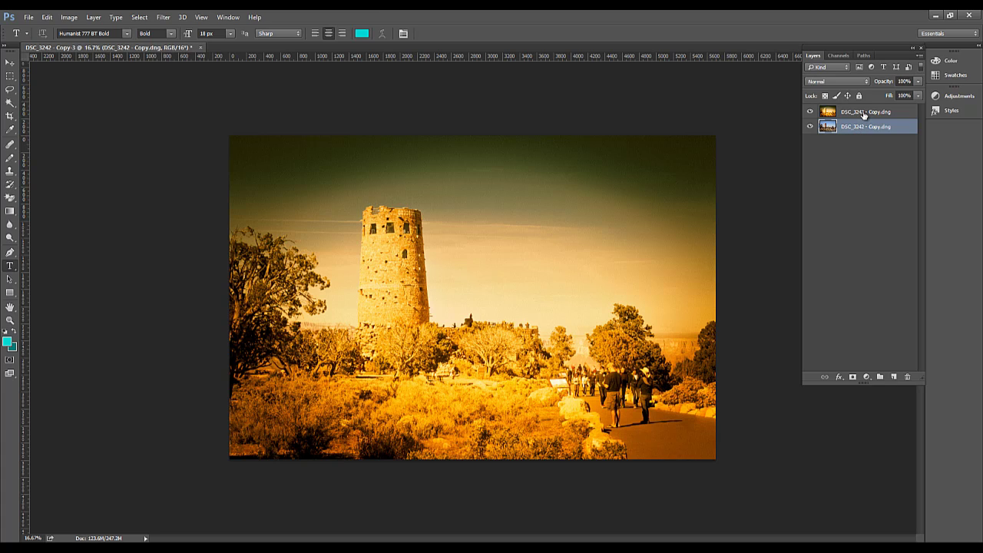
{"action": "left_click", "coordinate": [865, 115]}
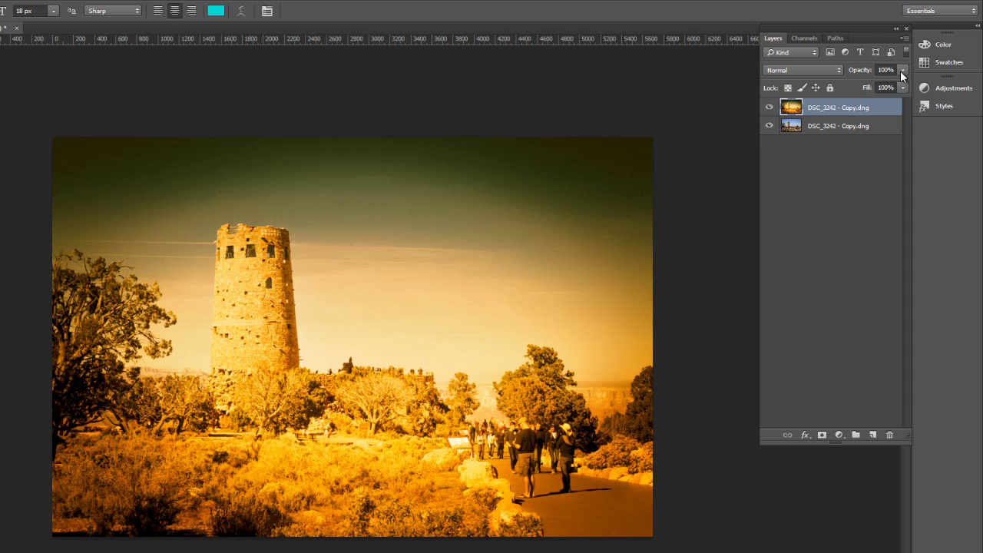
{"action": "left_click", "coordinate": [902, 71]}
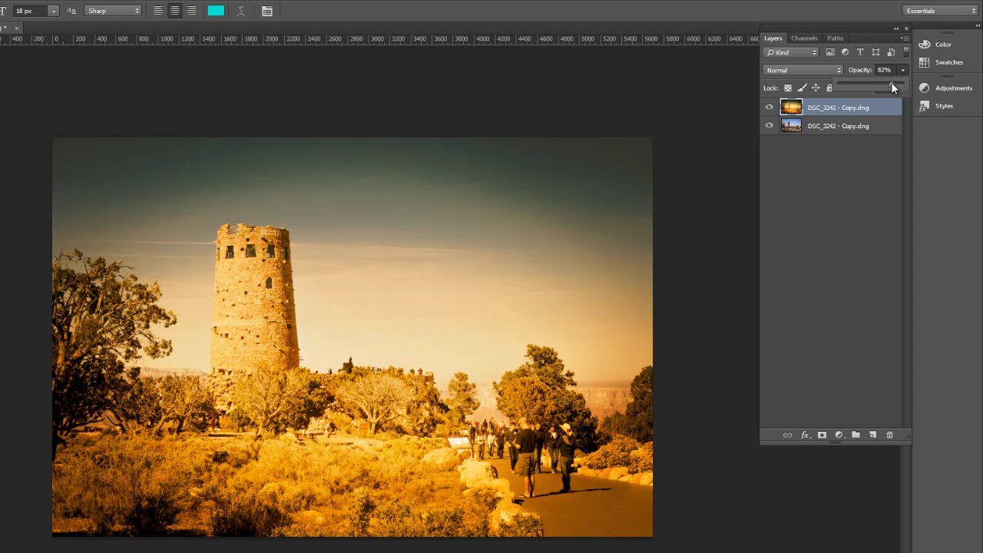
{"action": "left_click_drag", "start_coordinate": [885, 82], "coordinate": [881, 83]}
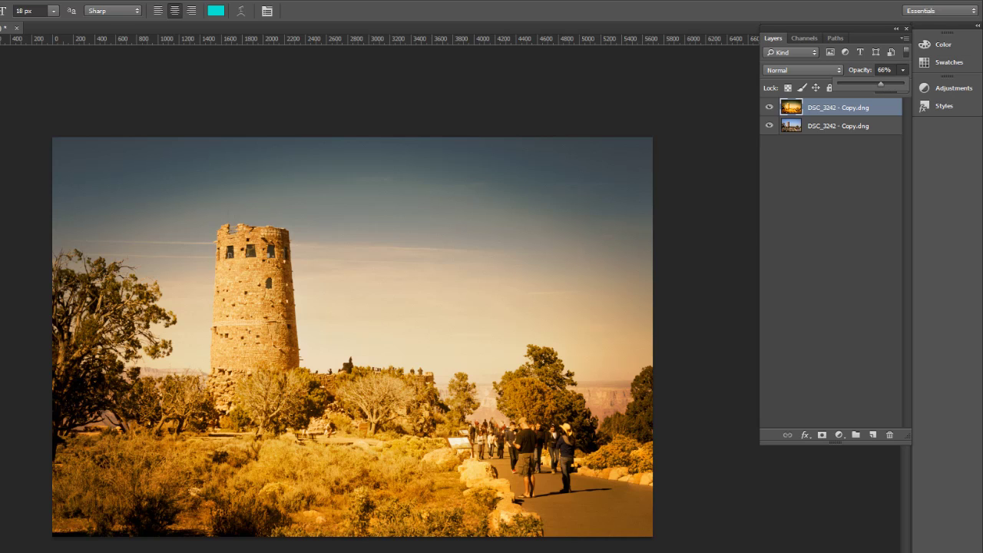
Save and close the layered document, then return to Lightroom to find the edited TIFF copy
{"action": "left_click", "coordinate": [16, 29]}
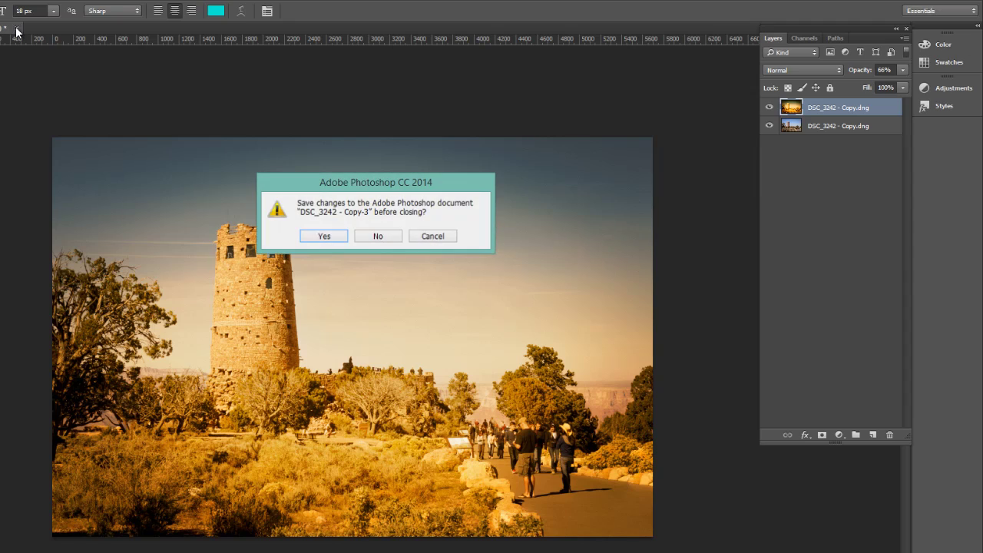
{"action": "left_click", "coordinate": [324, 237]}
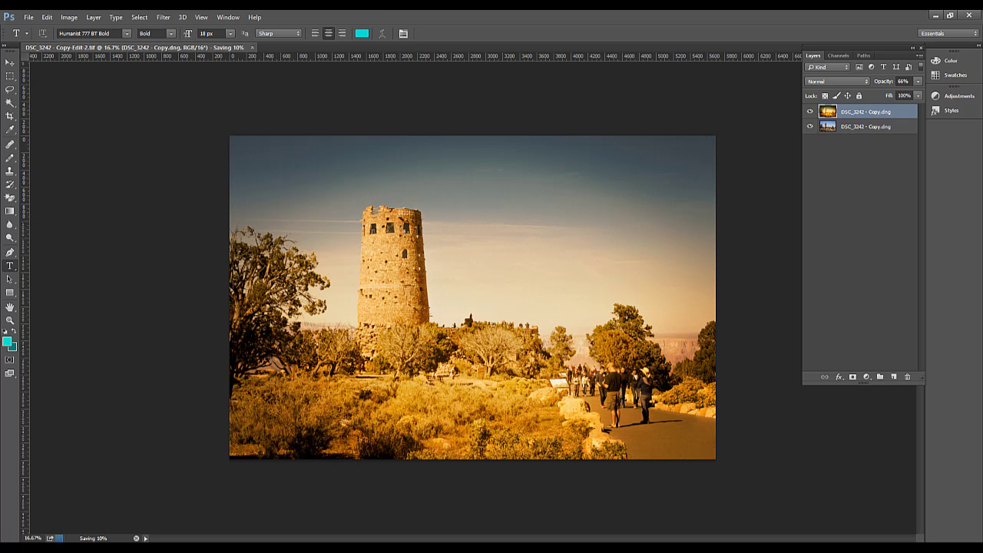
{"action": "key", "text": "alt+Tab"}
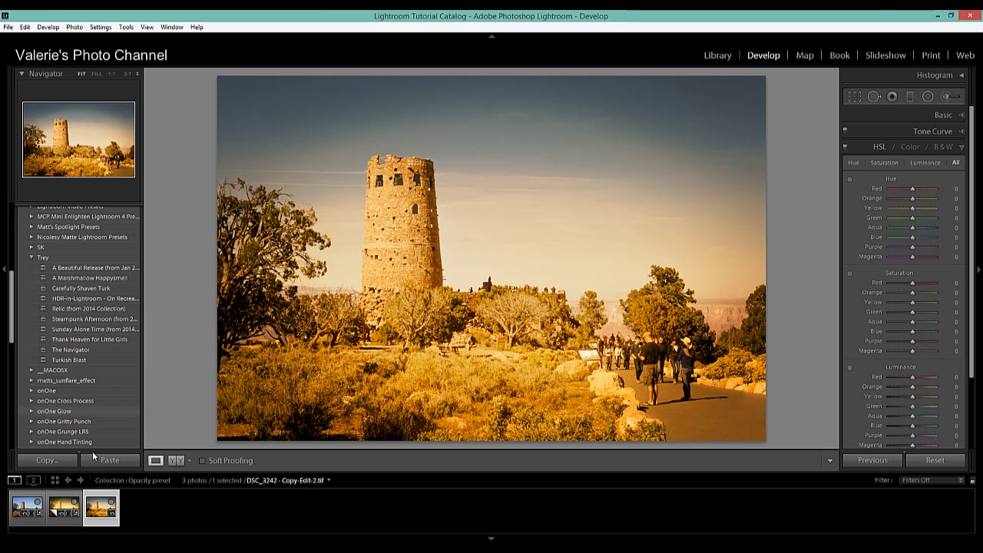
Compare the full-strength preset copy with the unedited original DSC_3242 - Copy.dng
{"action": "left_click", "coordinate": [65, 505]}
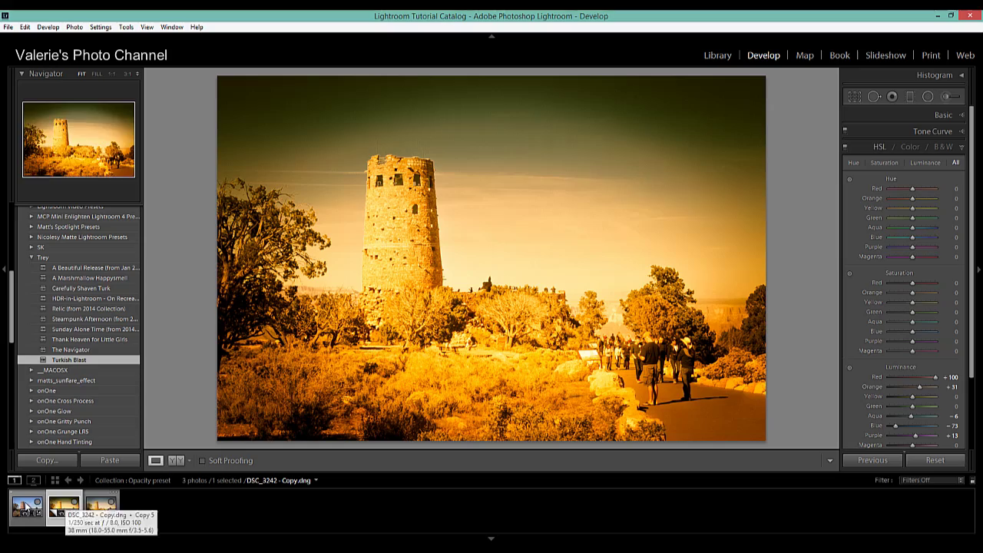
{"action": "left_click", "coordinate": [26, 507]}
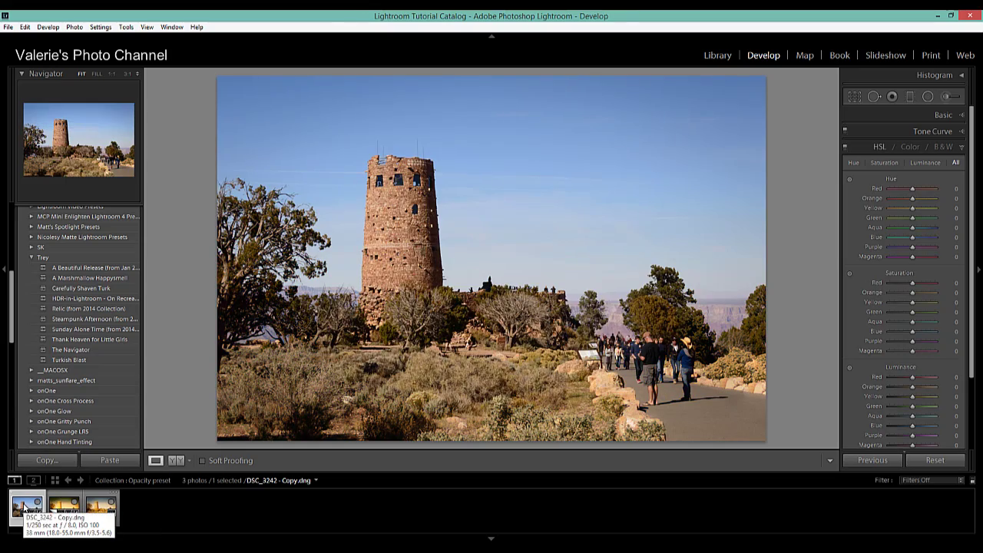